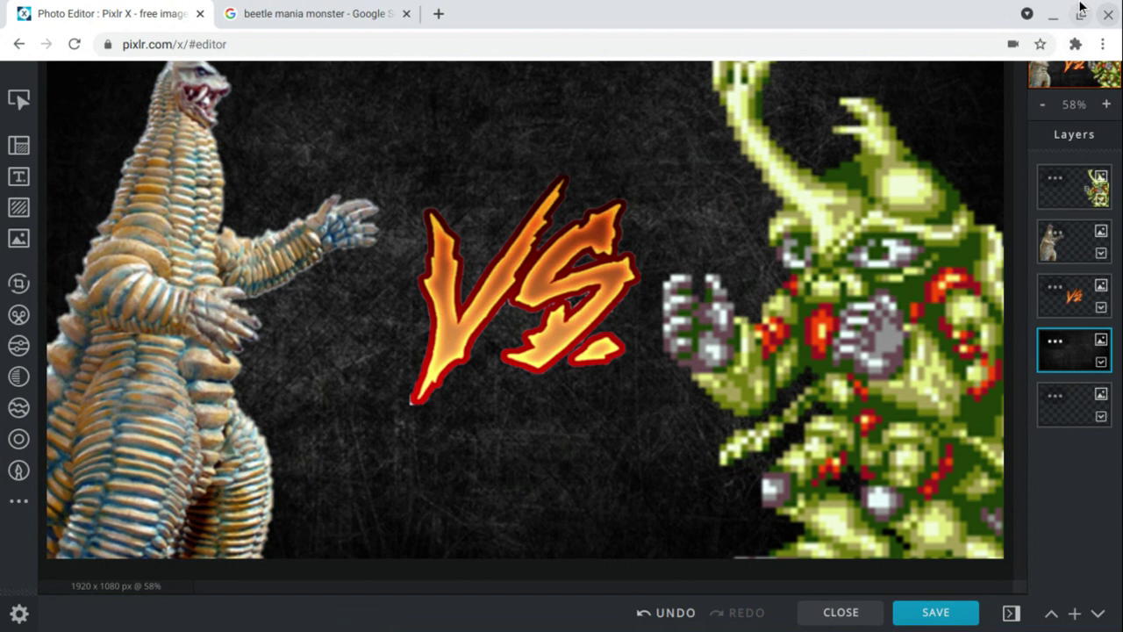
# Open Chrome's three-dot menu at the top right, with the editor out of full-screen.
pyautogui.click(1103, 44)
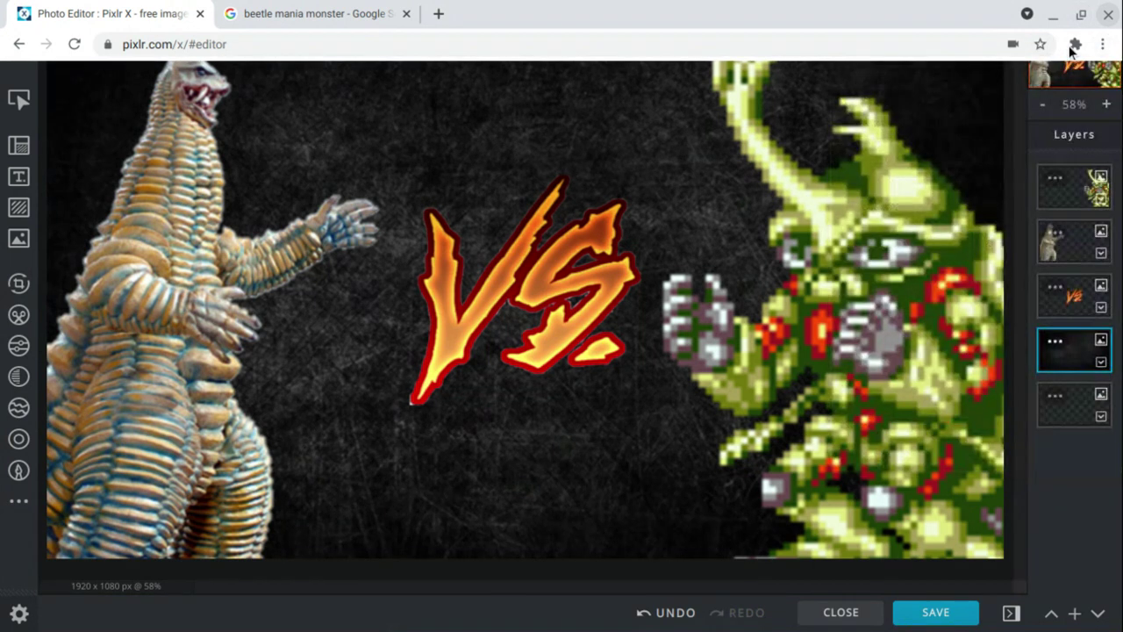